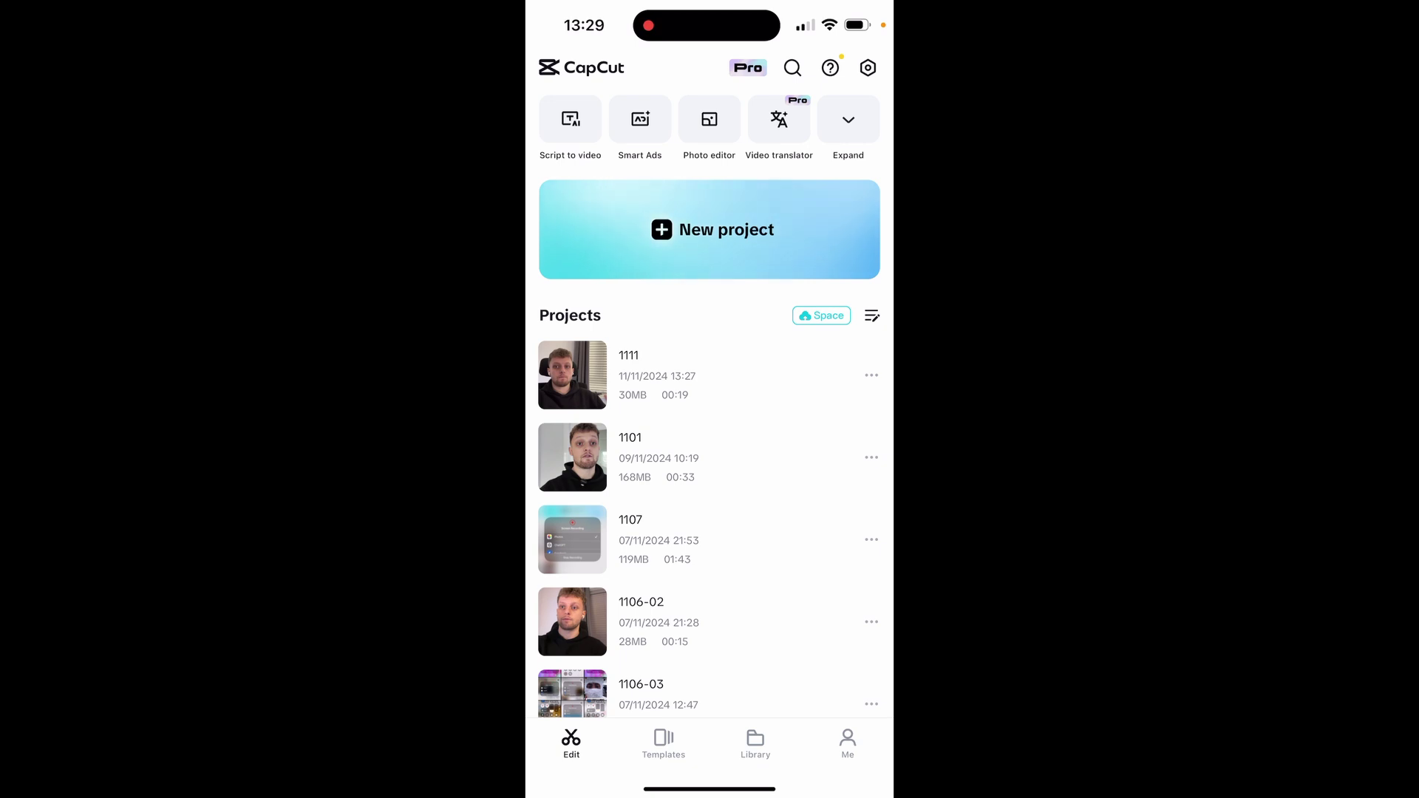
Start a new project and pick the landscape talking-head clip from Recents.
{"action": "left_click", "coordinate": [710, 230]}
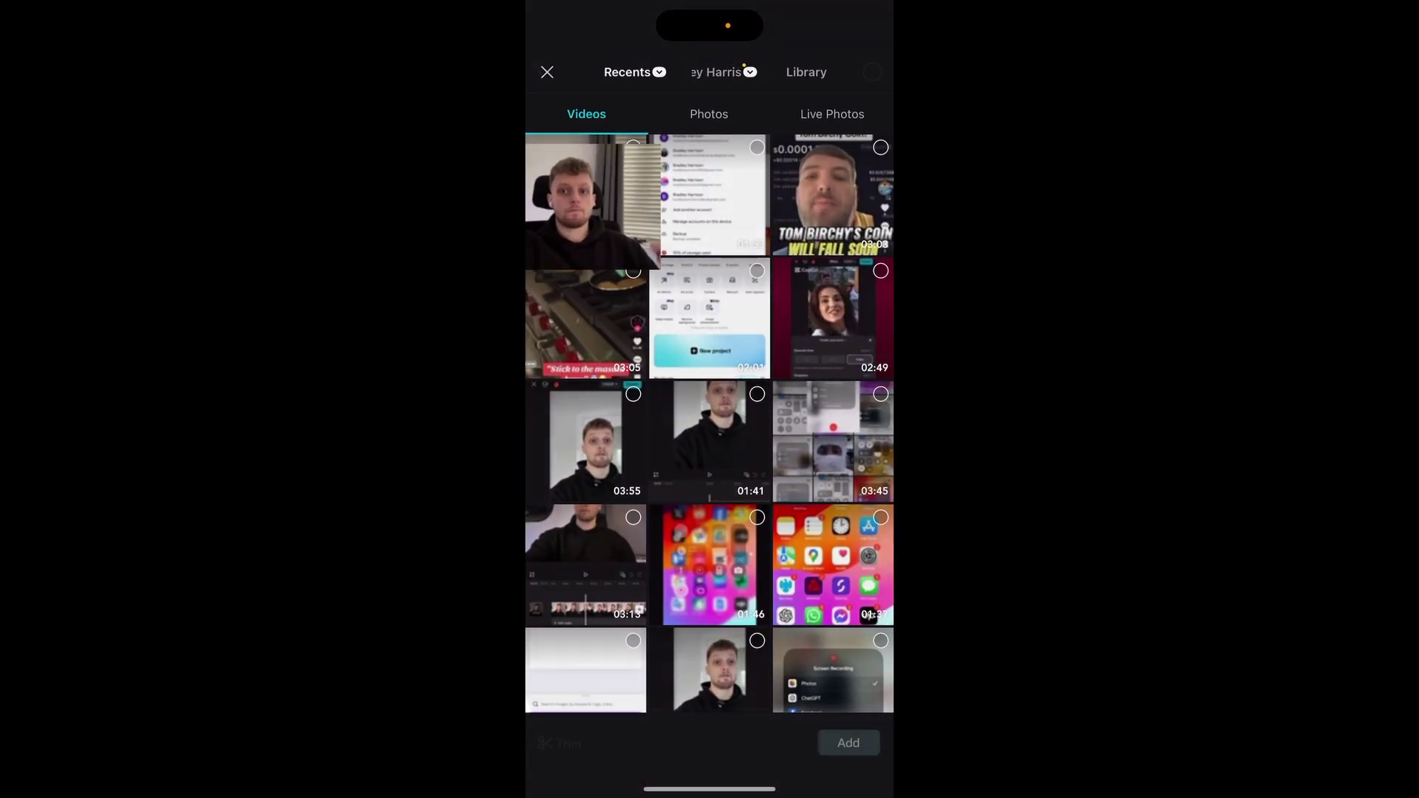
{"action": "left_click", "coordinate": [585, 194]}
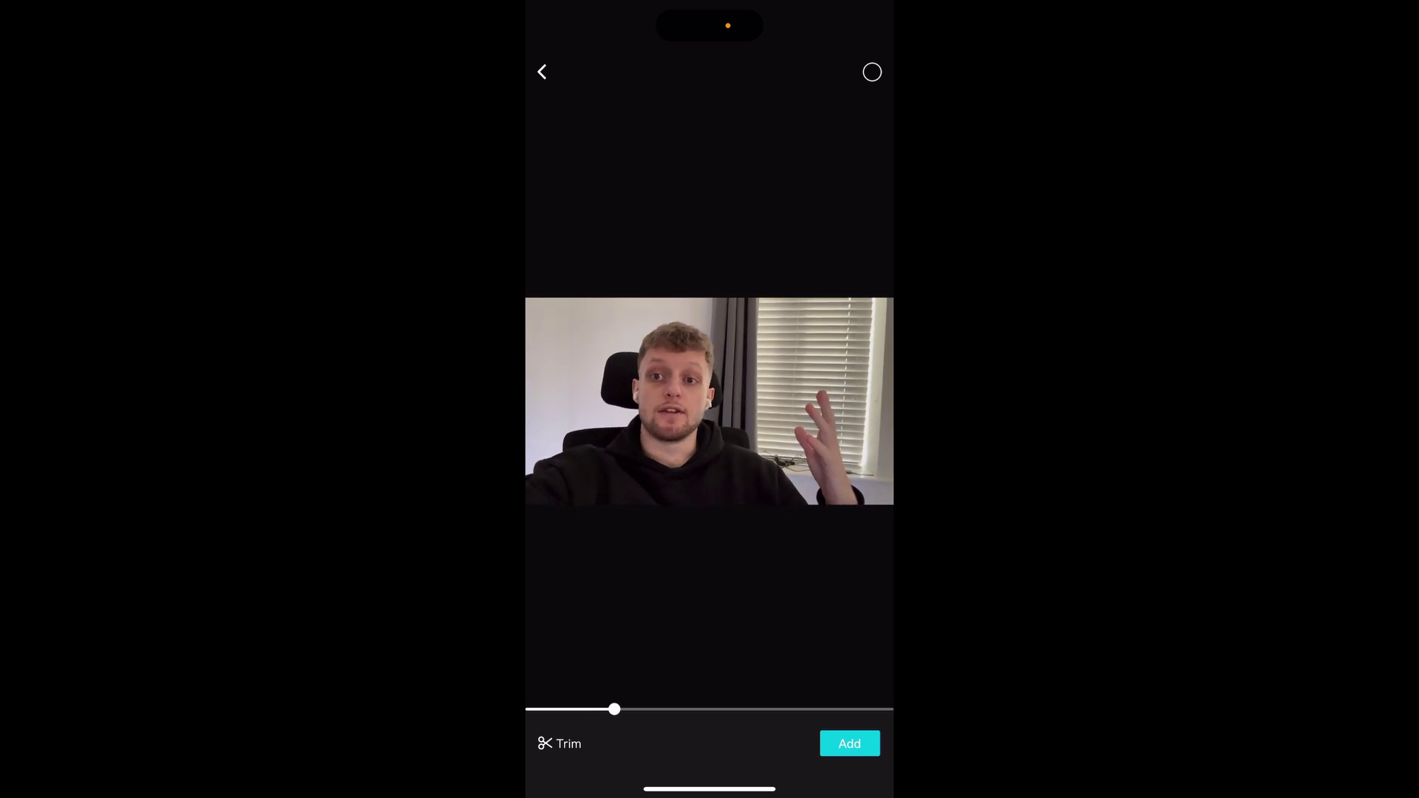
{"action": "left_click", "coordinate": [872, 72]}
Add the clip to the timeline, scrub through it and leave it deselected at the start.
{"action": "left_click", "coordinate": [850, 743]}
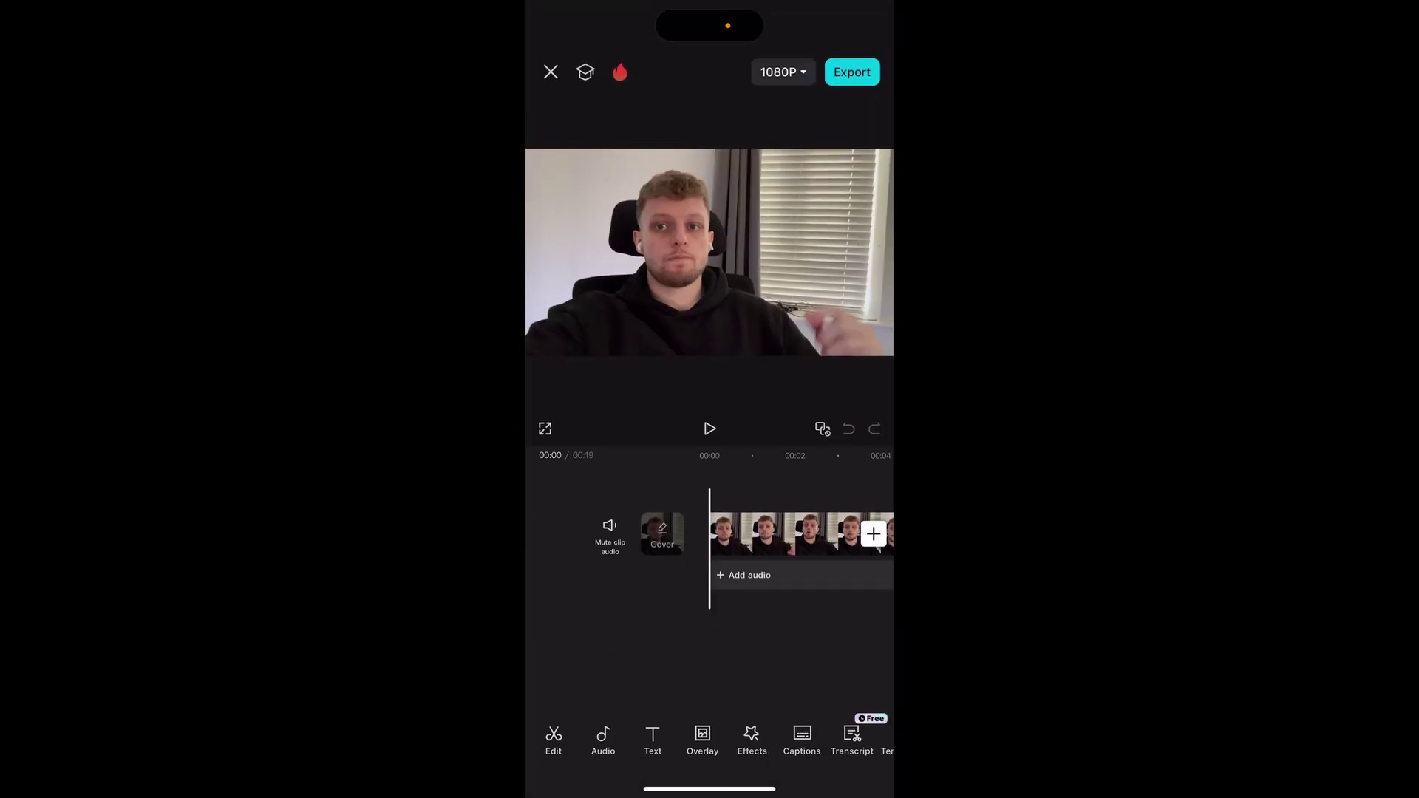
{"action": "mouse_move", "coordinate": [798, 538]}
{"action": "left_mouse_down"}
{"action": "mouse_move", "coordinate": [643, 538]}
{"action": "mouse_move", "coordinate": [843, 538]}
{"action": "left_mouse_up"}
{"action": "left_click", "coordinate": [794, 533]}
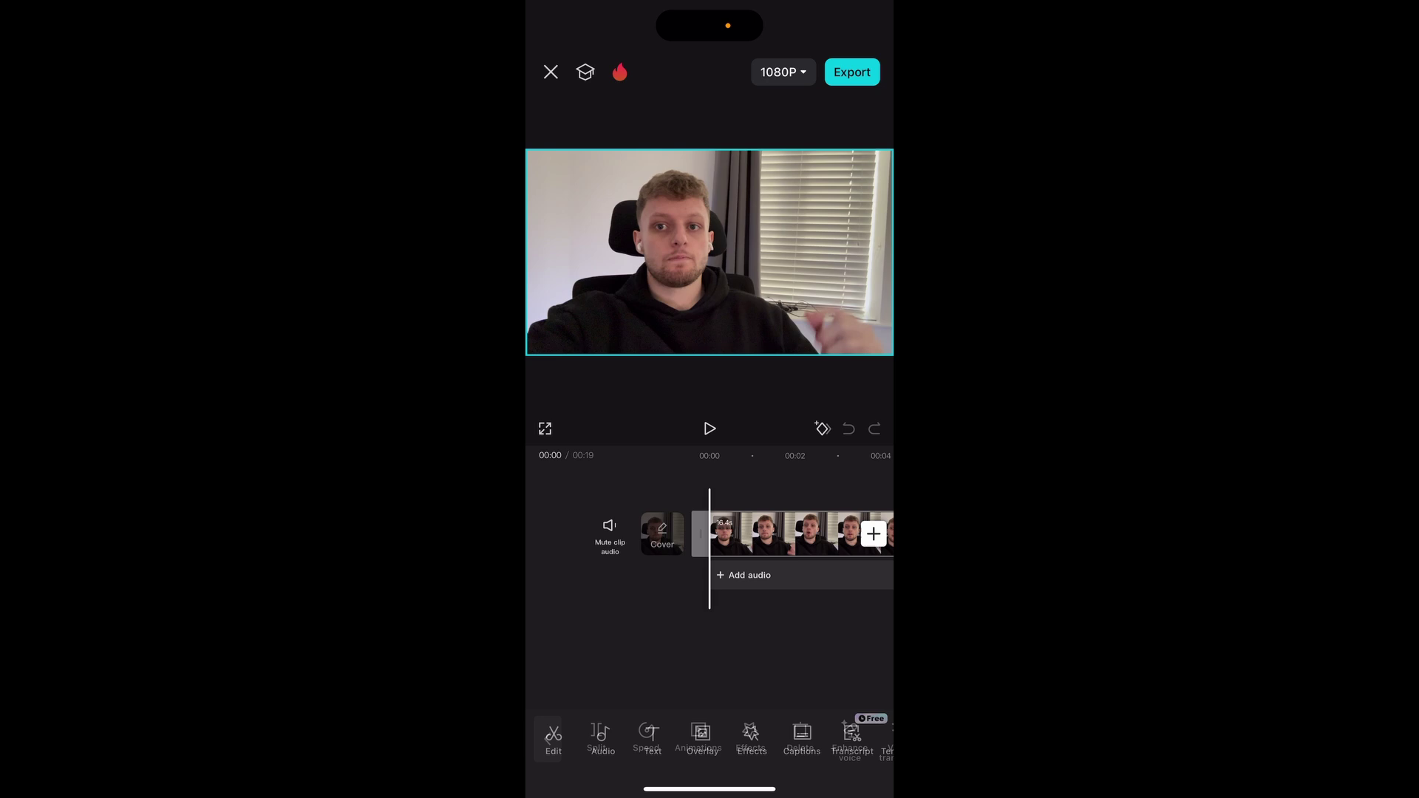
{"action": "left_click", "coordinate": [547, 739]}
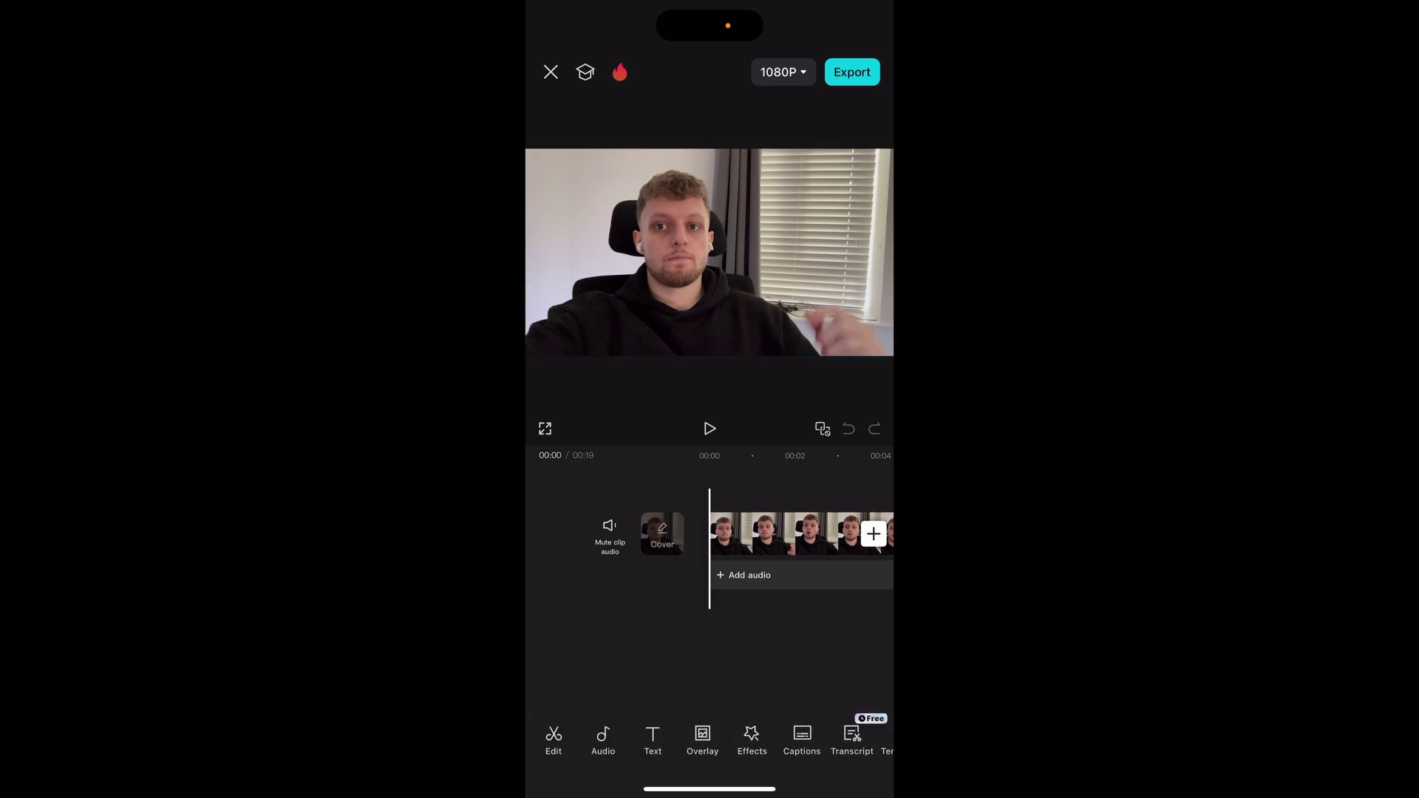
{"action": "scroll", "coordinate": [710, 741], "scroll_direction": "right", "scroll_amount": 5}
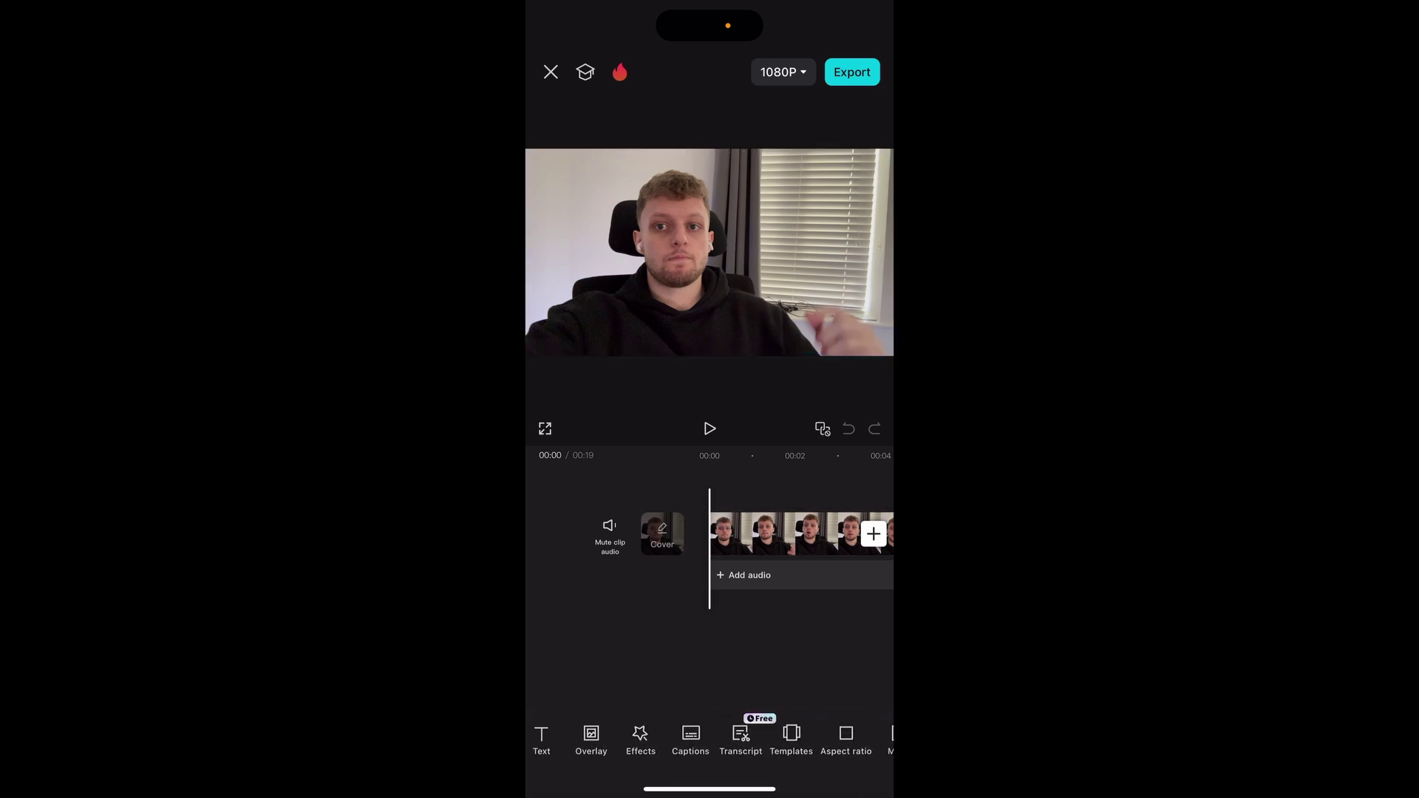
{"action": "scroll", "coordinate": [710, 740], "scroll_direction": "right", "scroll_amount": 3}
{"action": "scroll", "coordinate": [710, 741], "scroll_direction": "left", "scroll_amount": 5}
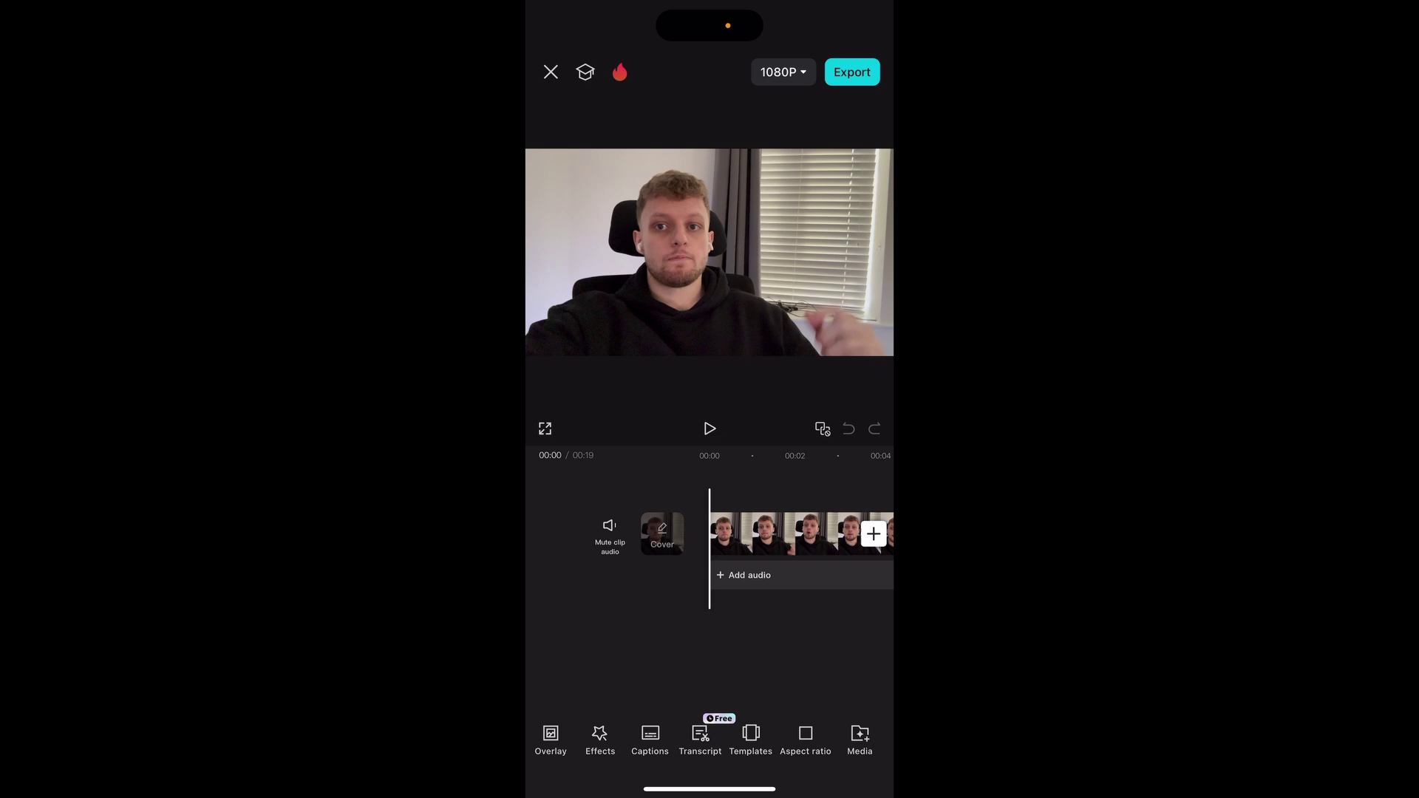
{"action": "scroll", "coordinate": [709, 741], "scroll_direction": "right", "scroll_amount": 4}
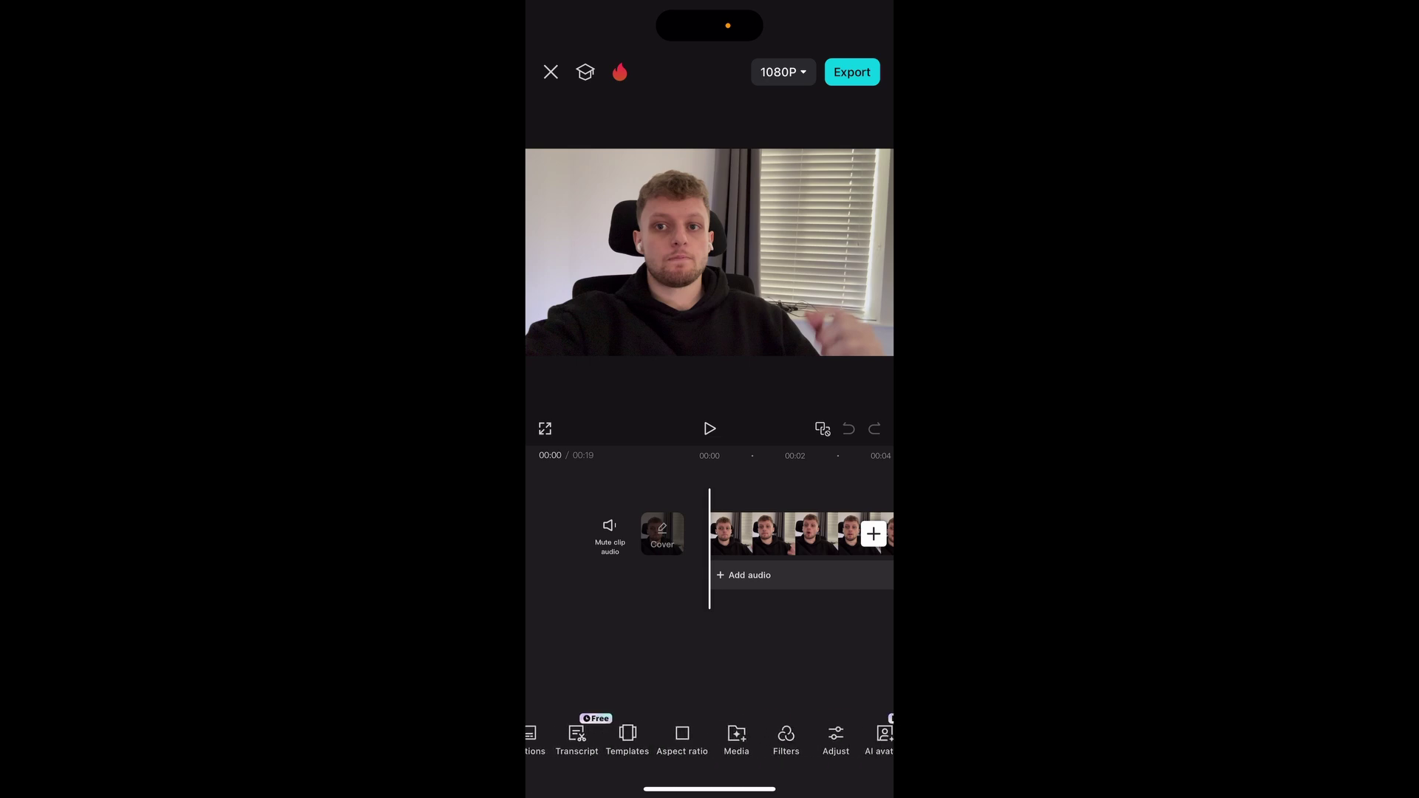
{"action": "scroll", "coordinate": [709, 741], "scroll_direction": "left", "scroll_amount": 2}
Set the project to a 9:16 portrait frame with the landscape clip letterboxed.
{"action": "left_click", "coordinate": [732, 740]}
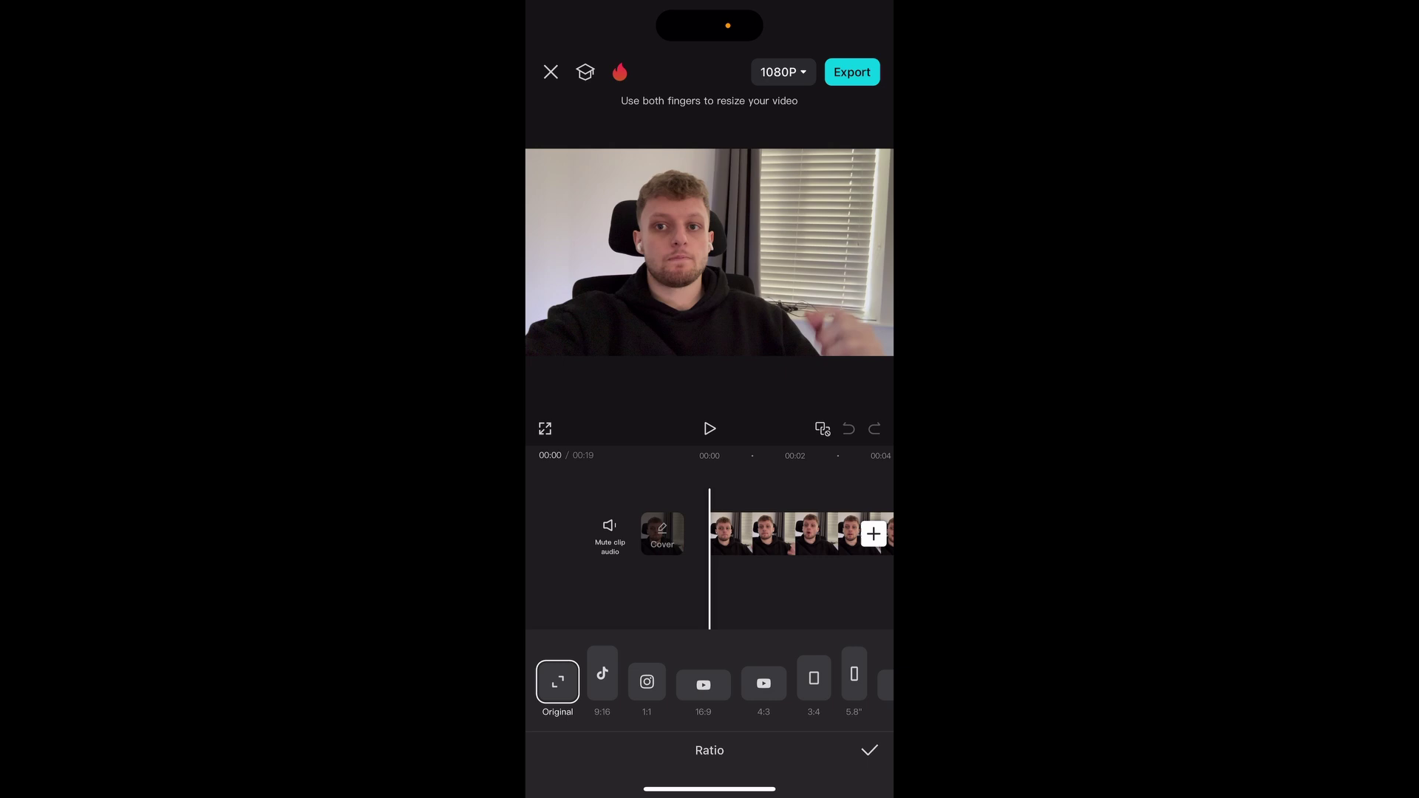
{"action": "left_click", "coordinate": [603, 677]}
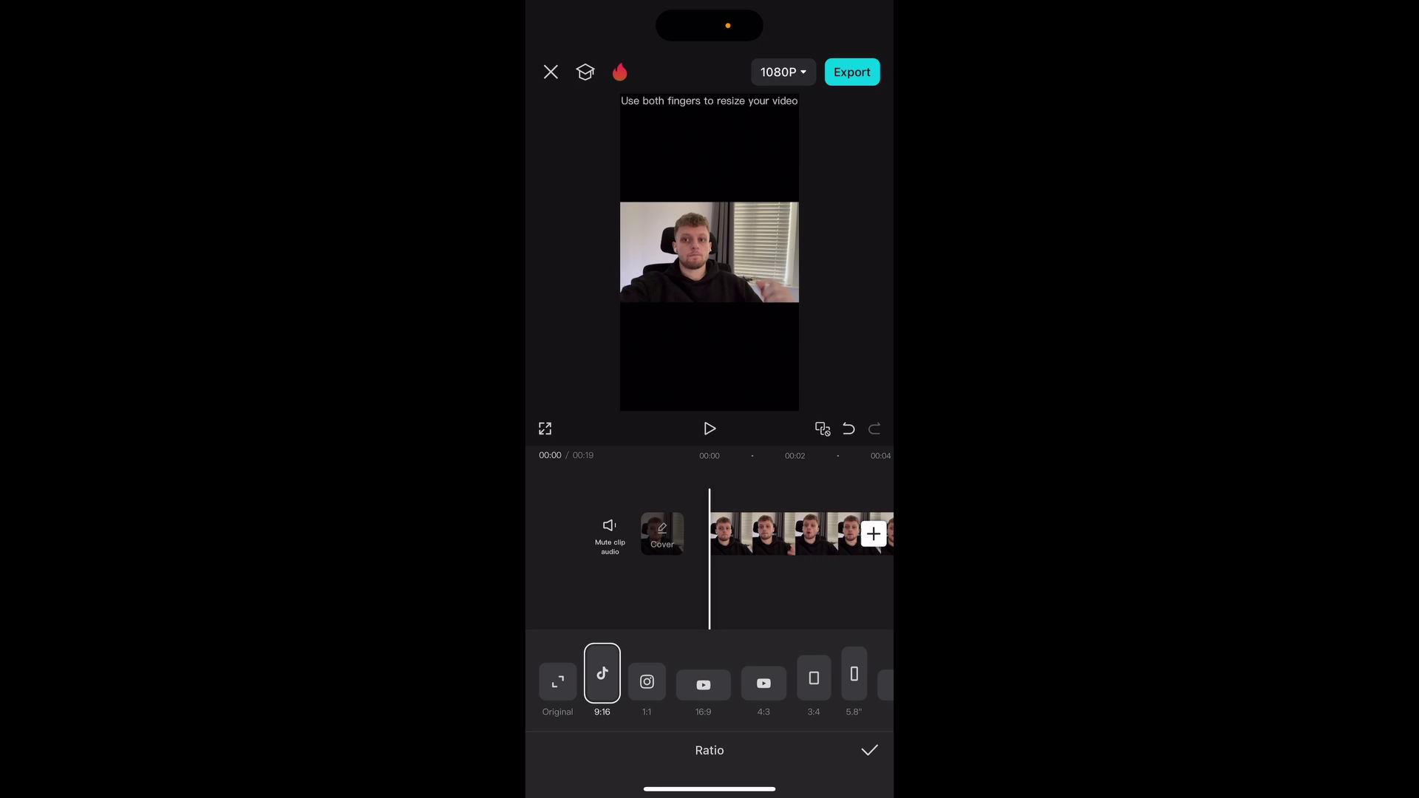
{"action": "left_click", "coordinate": [870, 751]}
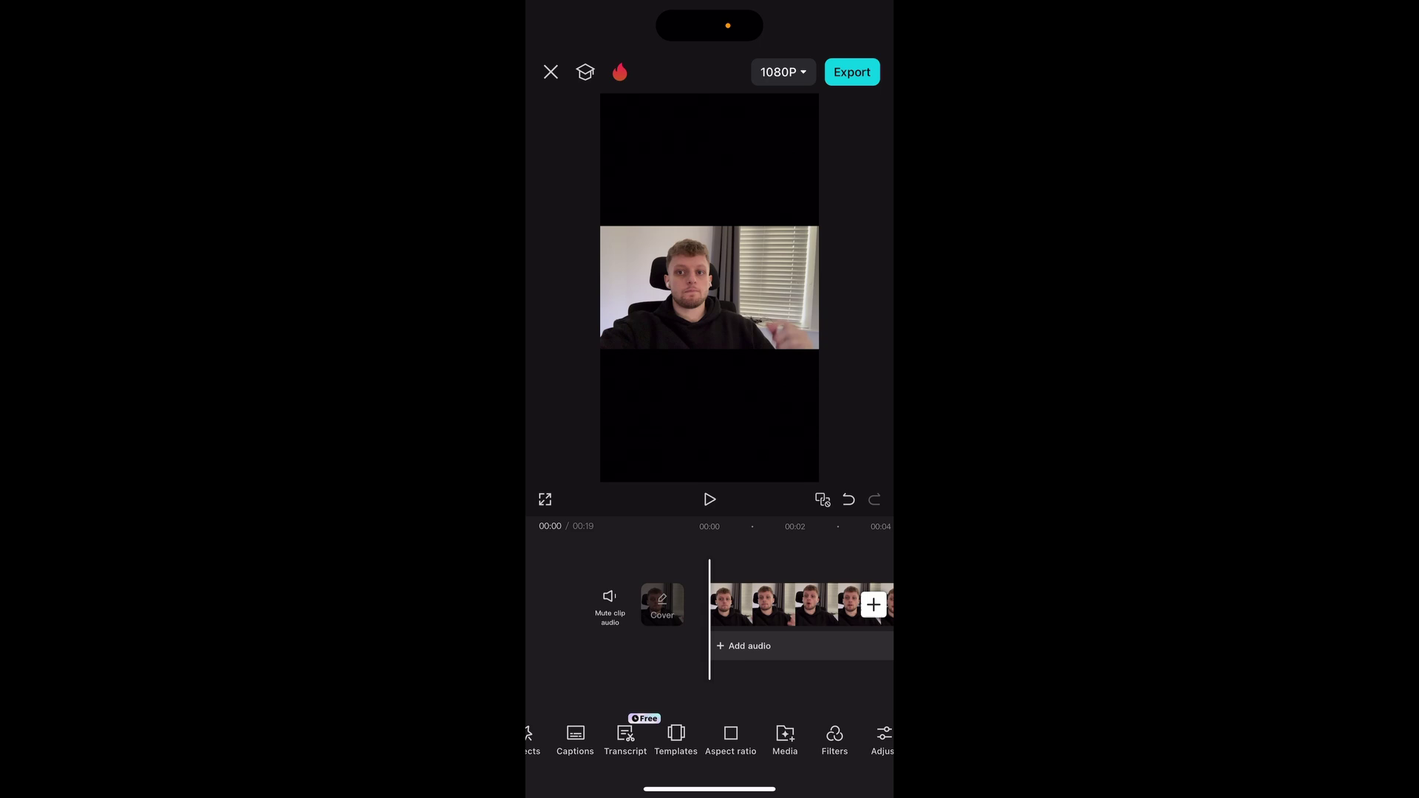
{"action": "left_click", "coordinate": [710, 288]}
{"action": "left_click_drag", "start_coordinate": [711, 289], "coordinate": [710, 133]}
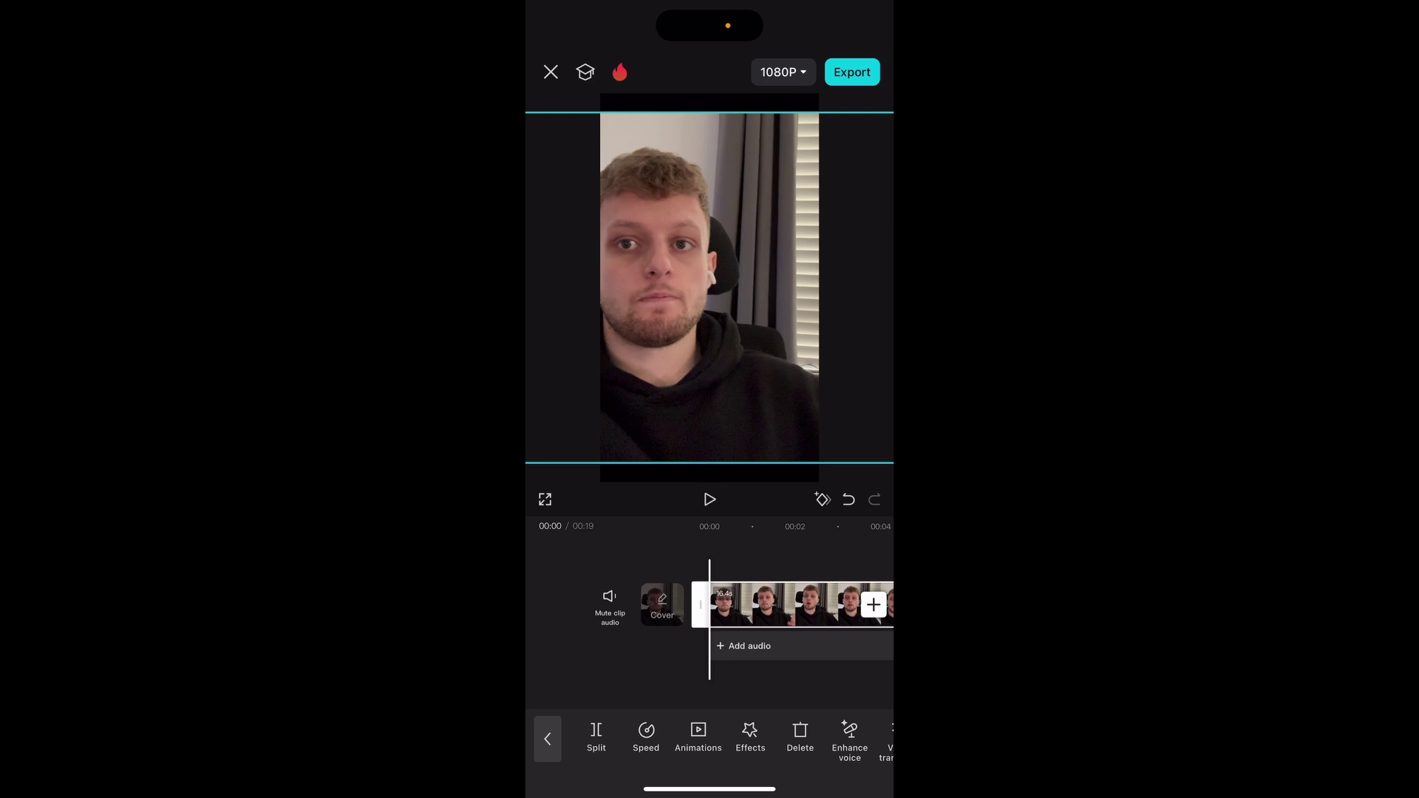
{"action": "left_click_drag", "start_coordinate": [710, 288], "coordinate": [742, 288]}
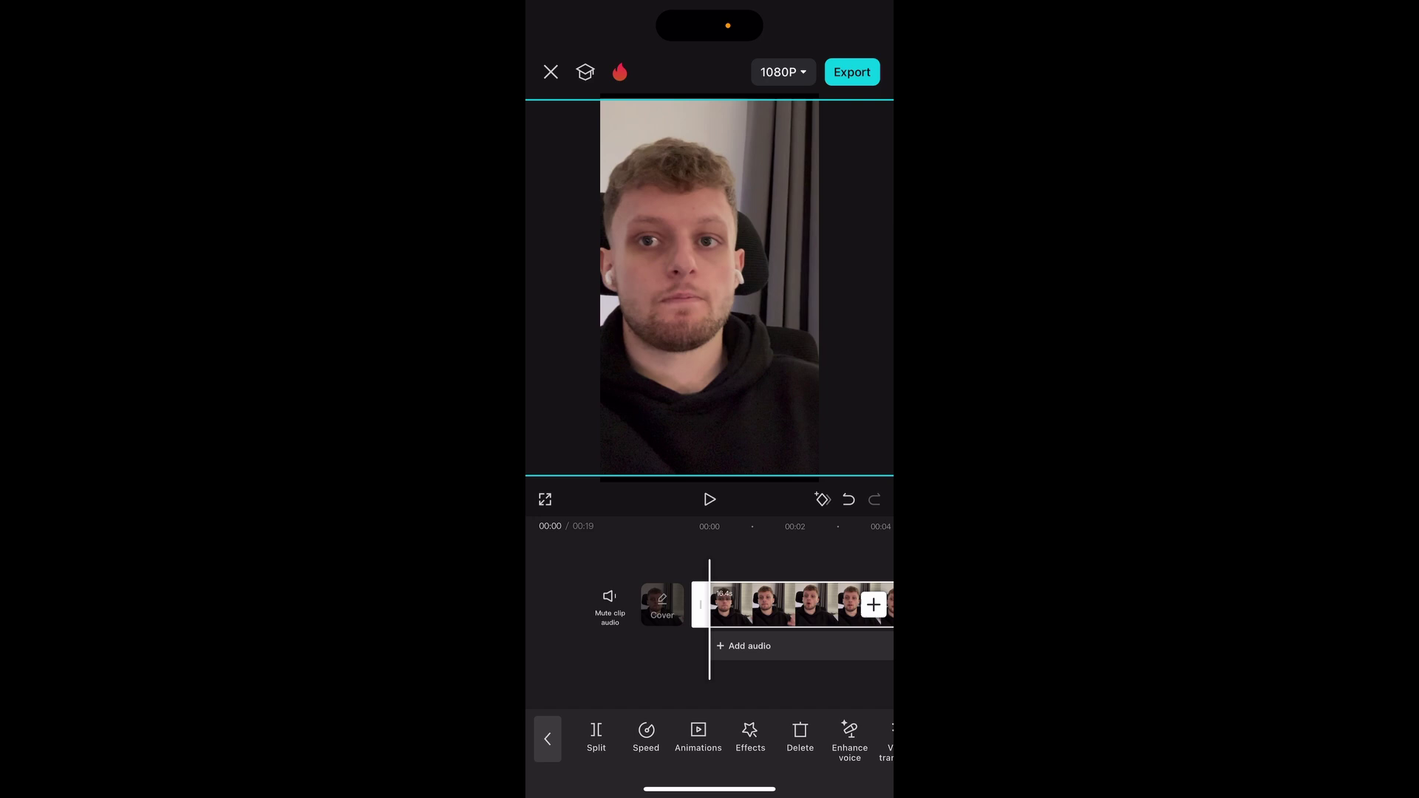
{"action": "left_click", "coordinate": [849, 499]}
{"action": "left_click", "coordinate": [850, 499]}
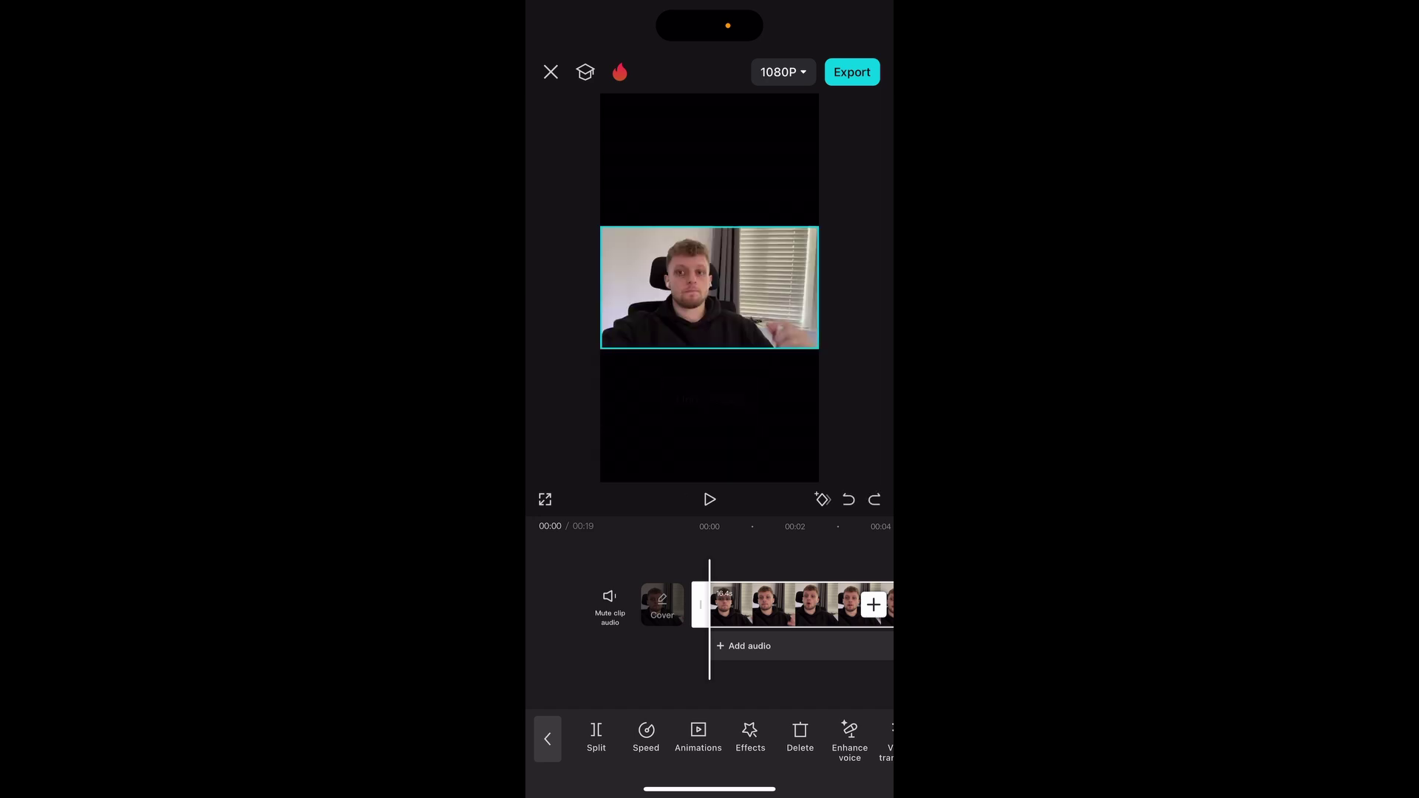
Deselect the clip and reach the canvas Background options.
{"action": "left_click", "coordinate": [546, 739]}
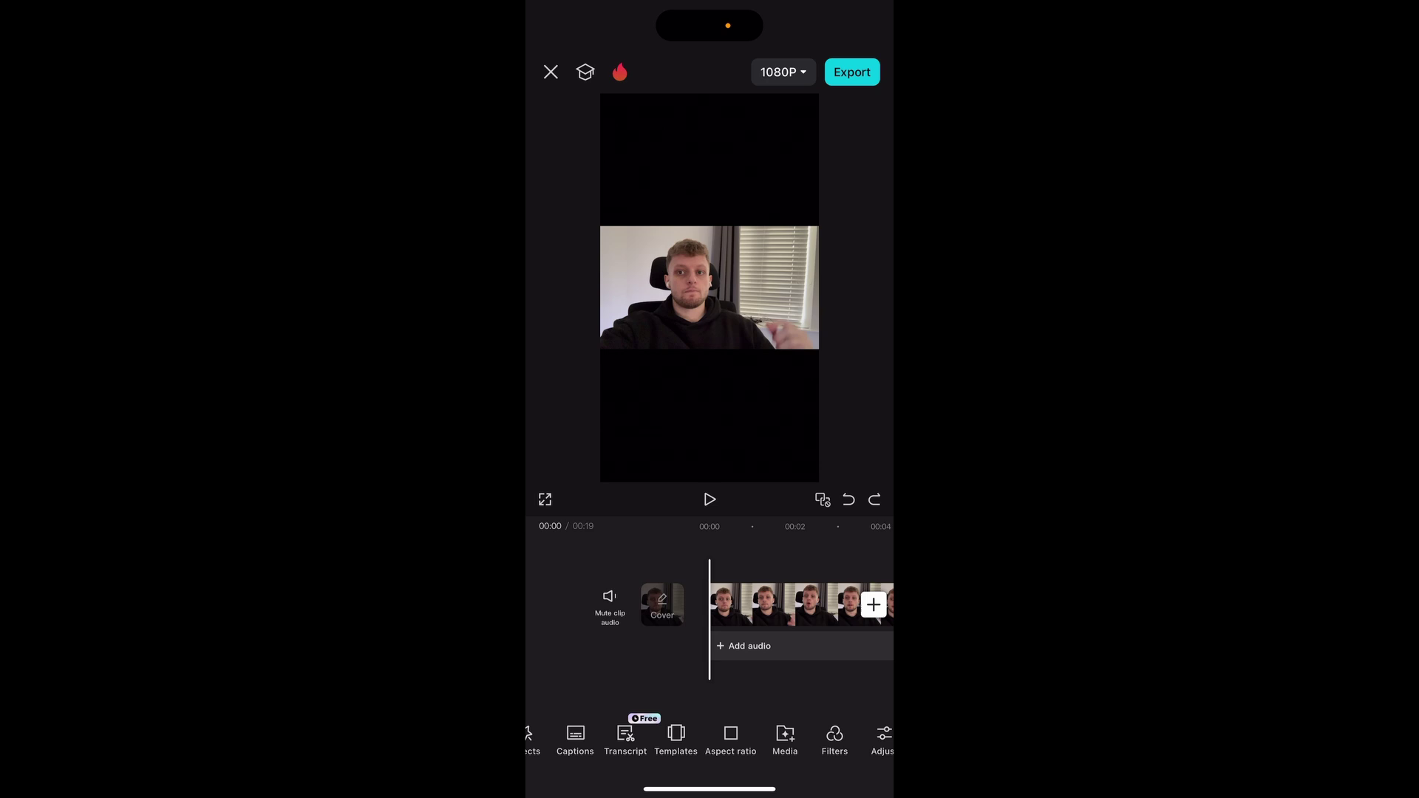
{"action": "scroll", "coordinate": [709, 738], "scroll_direction": "right", "scroll_amount": 3}
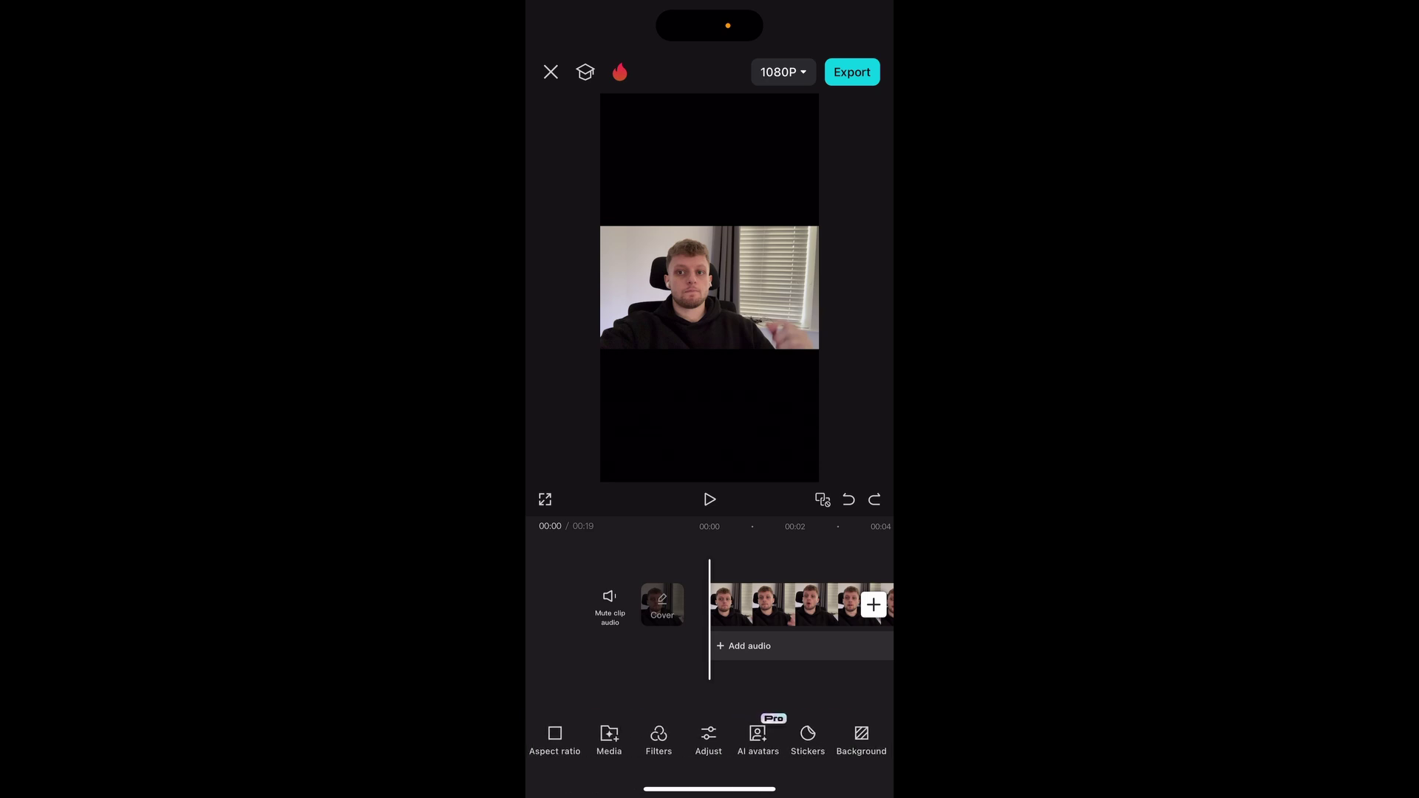
{"action": "left_click", "coordinate": [861, 739]}
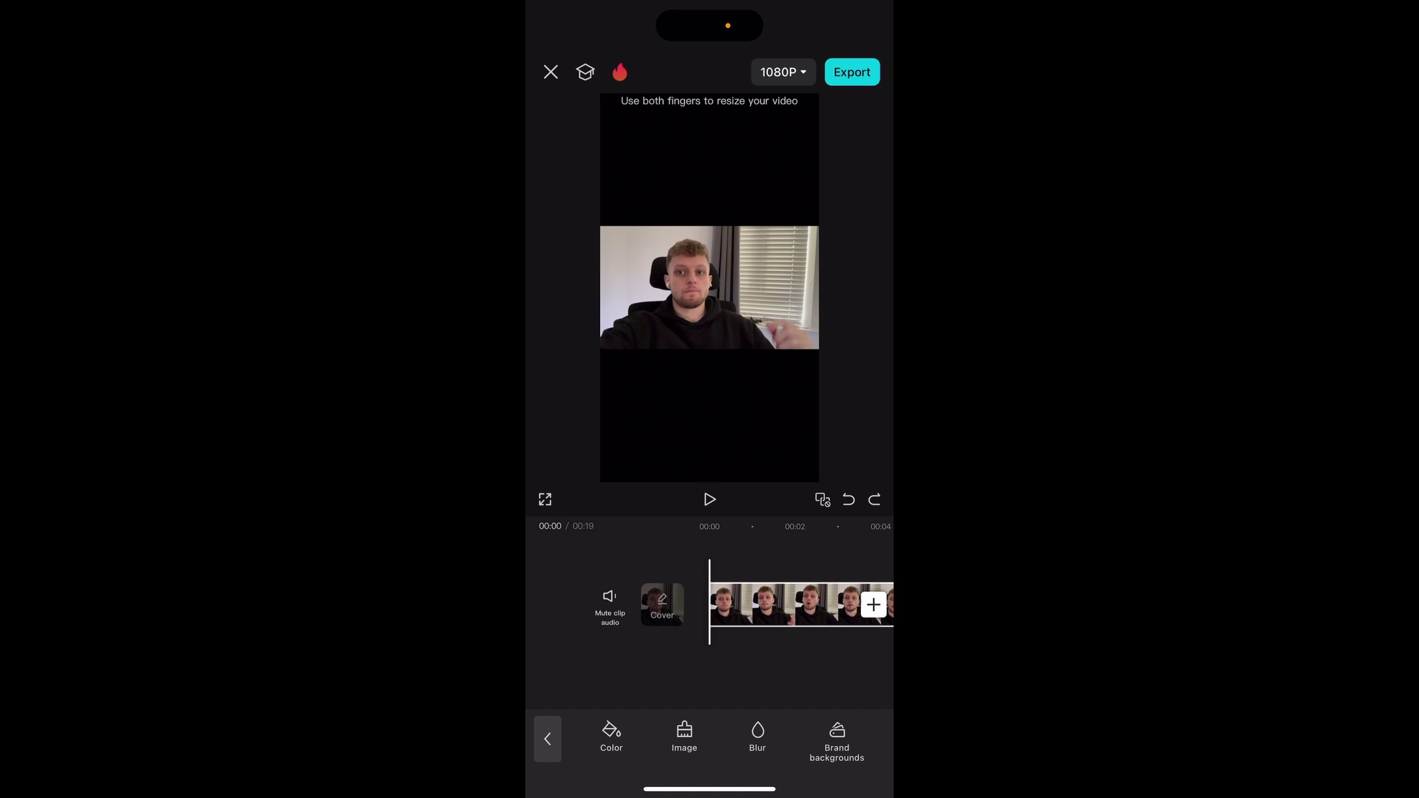
Apply the fourth, strong Blur preset so a blurred copy of the clip fills the bars.
{"action": "left_click", "coordinate": [547, 739]}
{"action": "left_click", "coordinate": [856, 737]}
{"action": "left_click", "coordinate": [757, 736]}
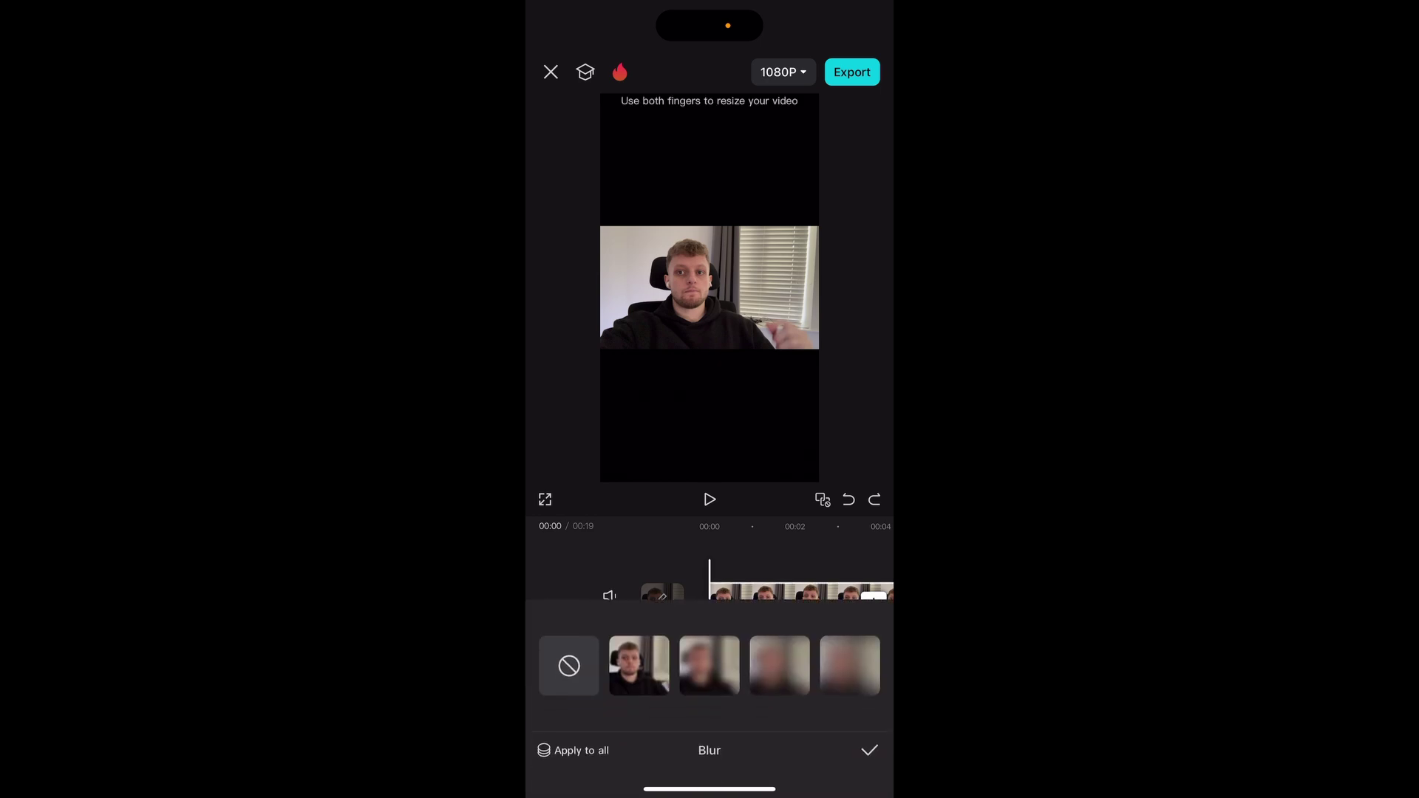
{"action": "left_click", "coordinate": [639, 666]}
{"action": "left_click", "coordinate": [711, 666]}
{"action": "left_click", "coordinate": [780, 666]}
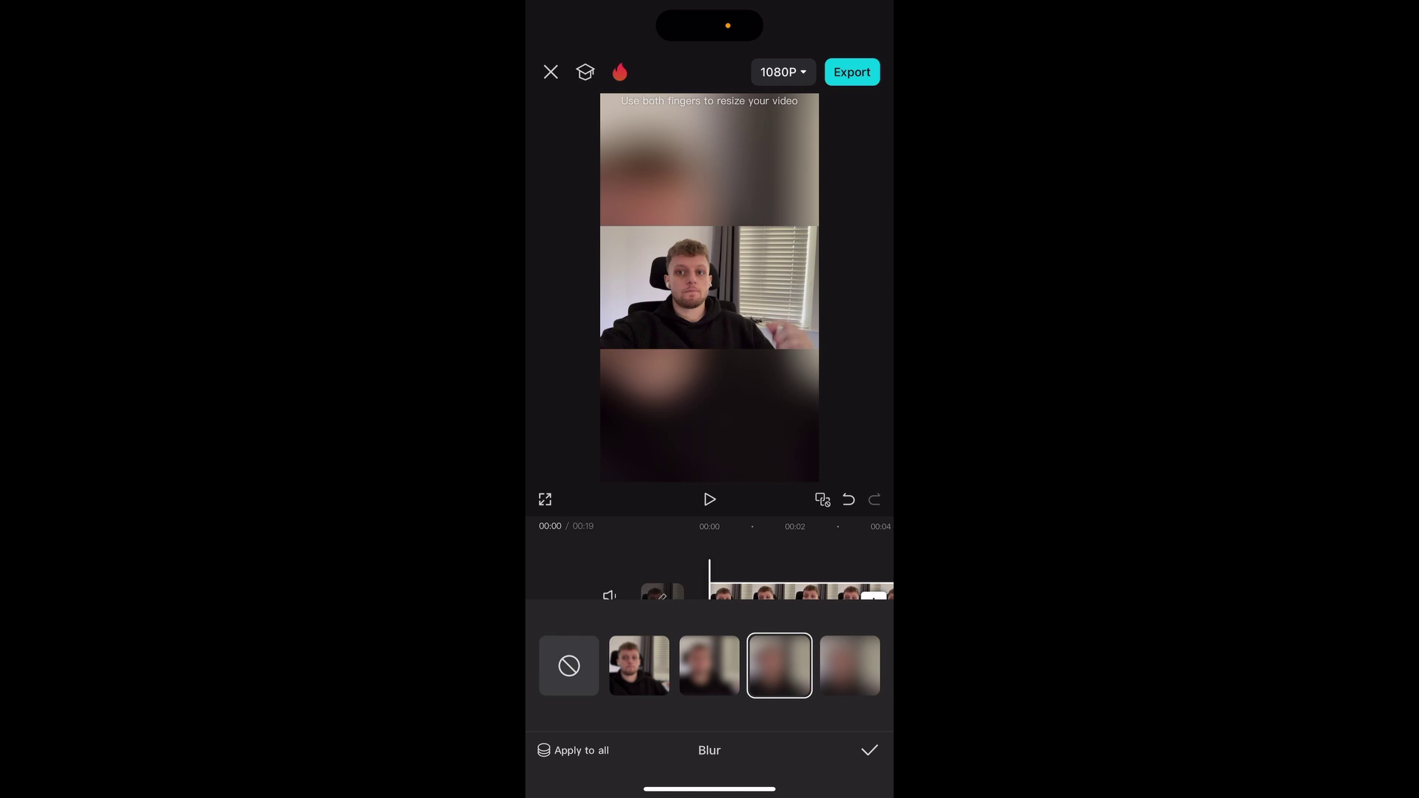
{"action": "left_click", "coordinate": [870, 750]}
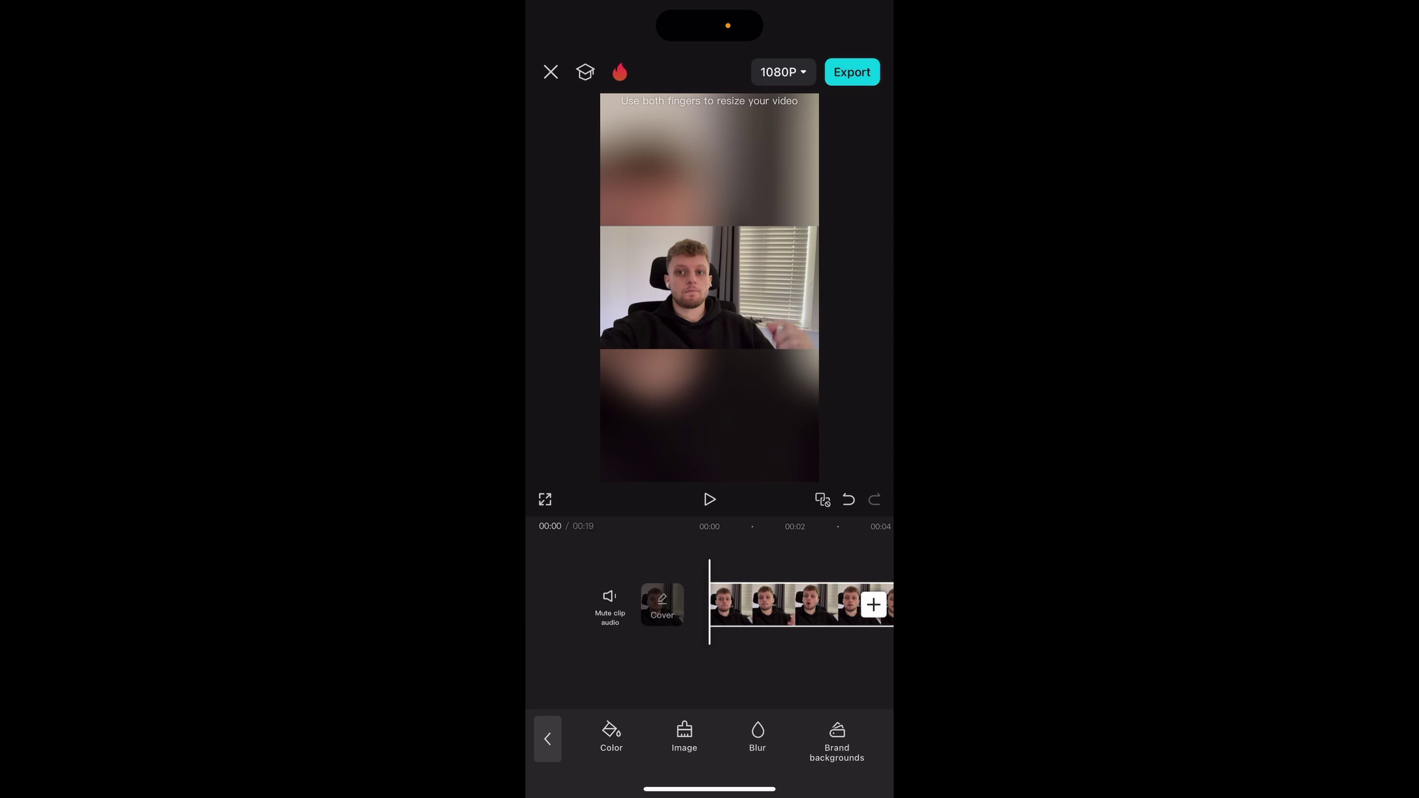
{"action": "left_click", "coordinate": [710, 499]}
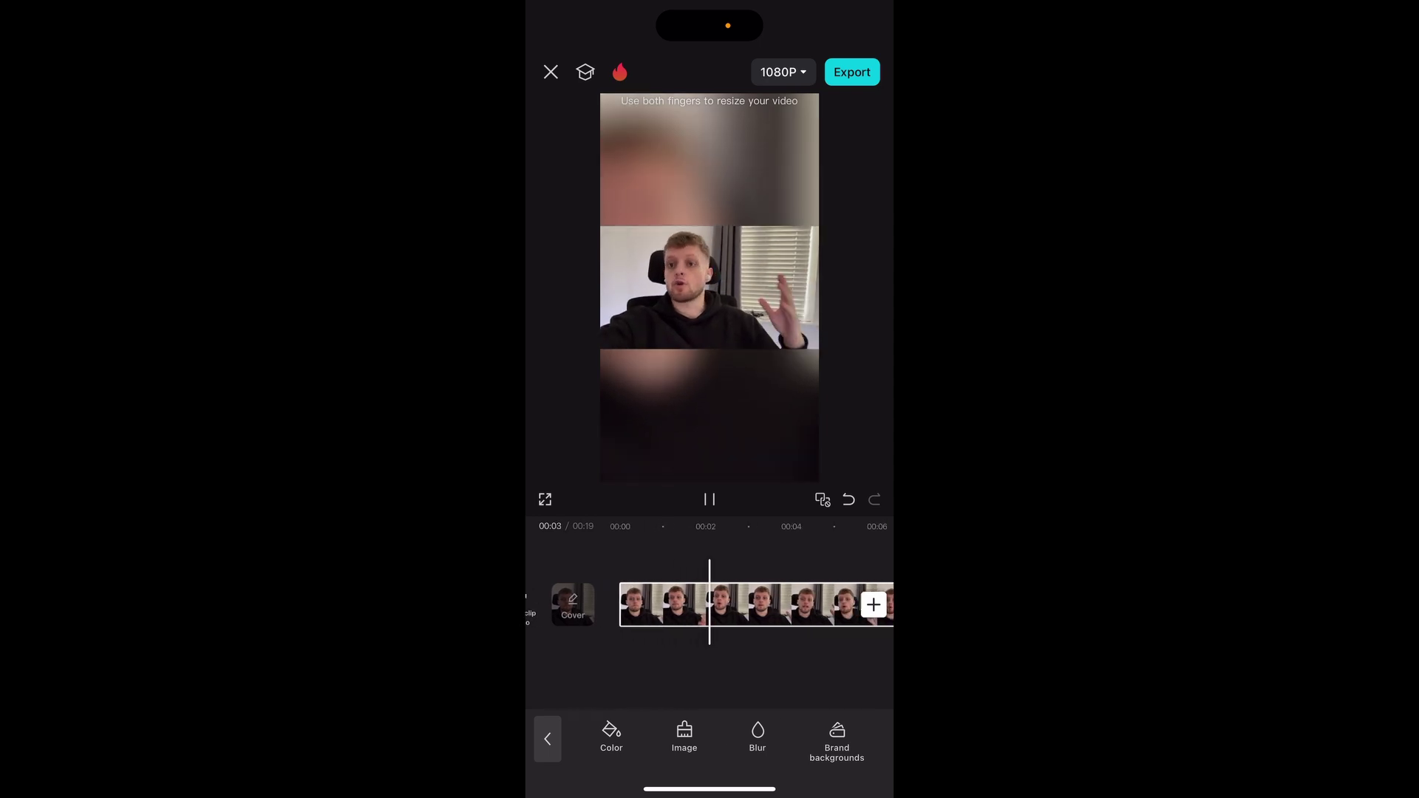
{"action": "left_click", "coordinate": [710, 499]}
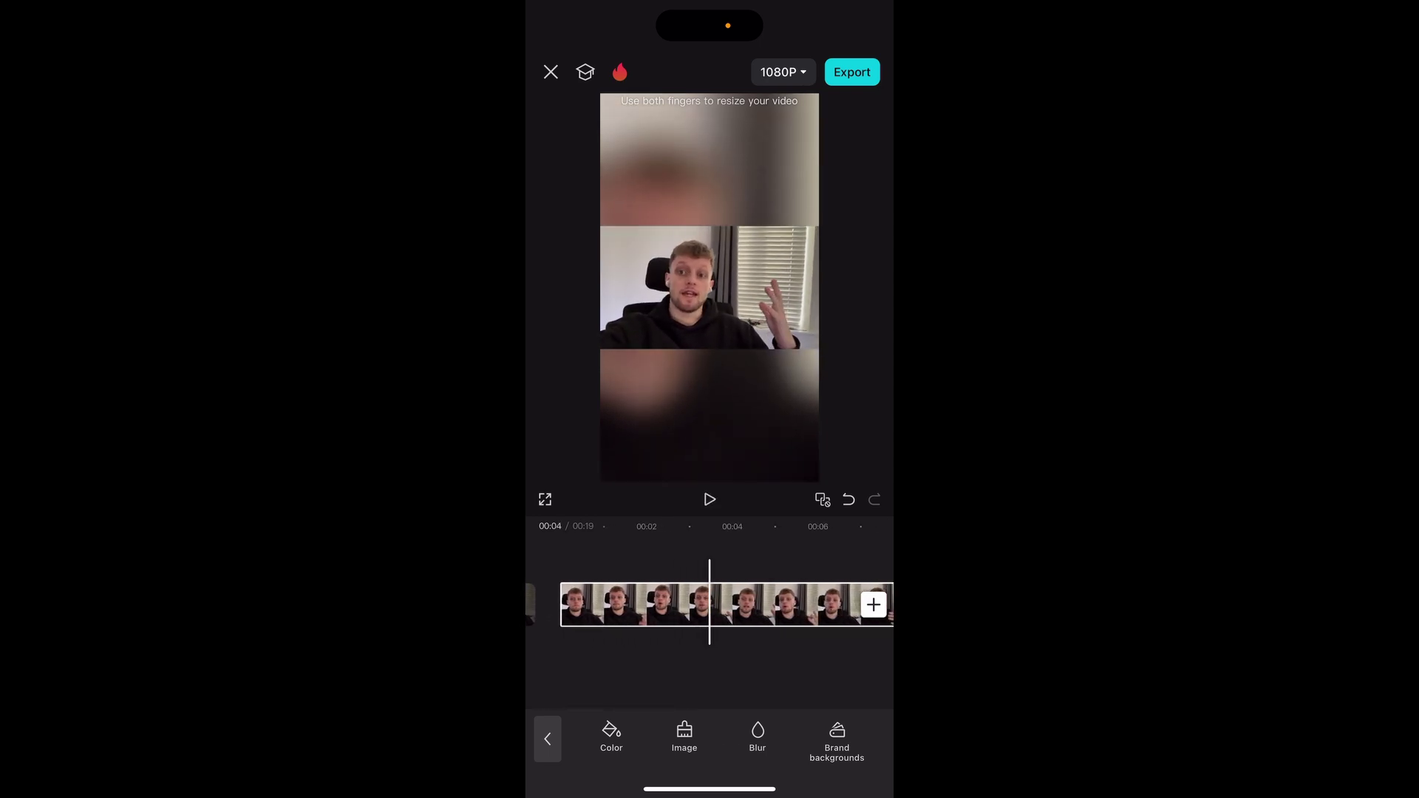